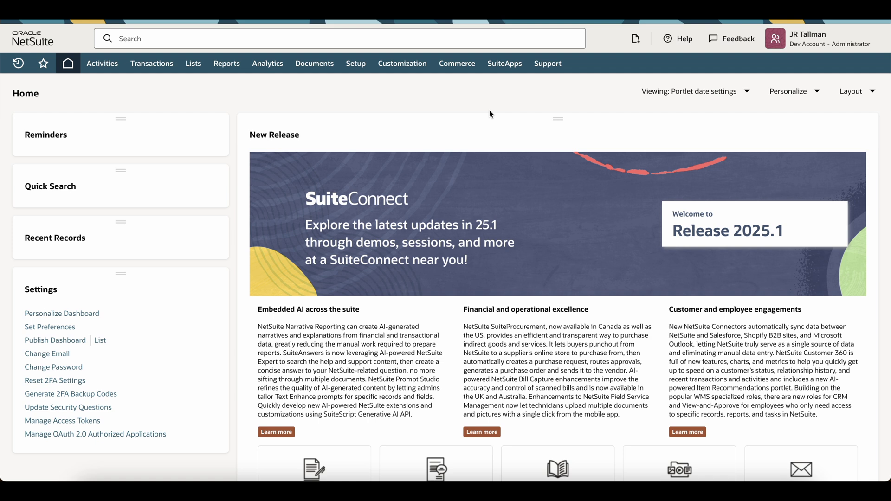
- Open the standard Balance Sheet report from the Reports > Financial menu
left_click(227, 65)
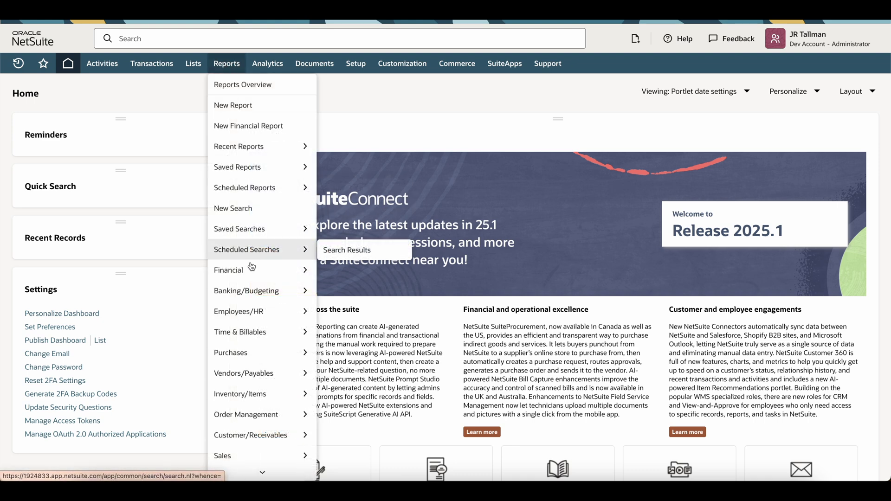
mouse_move(265, 271)
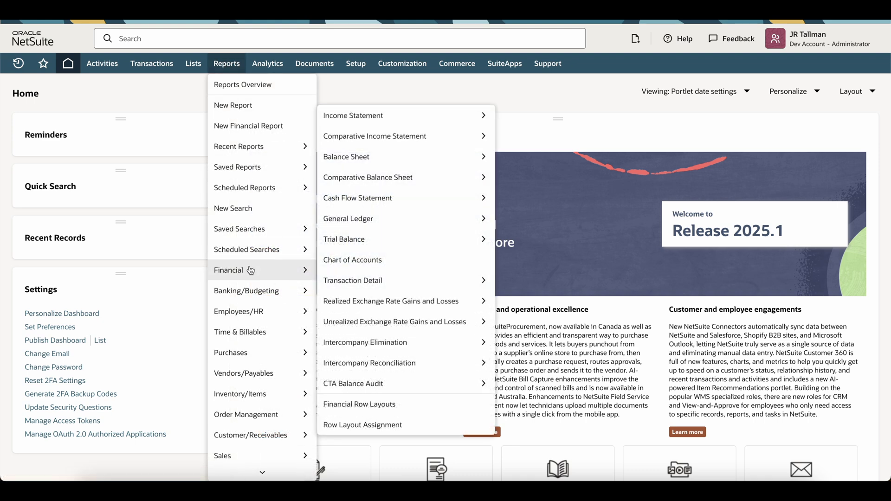
left_click(376, 159)
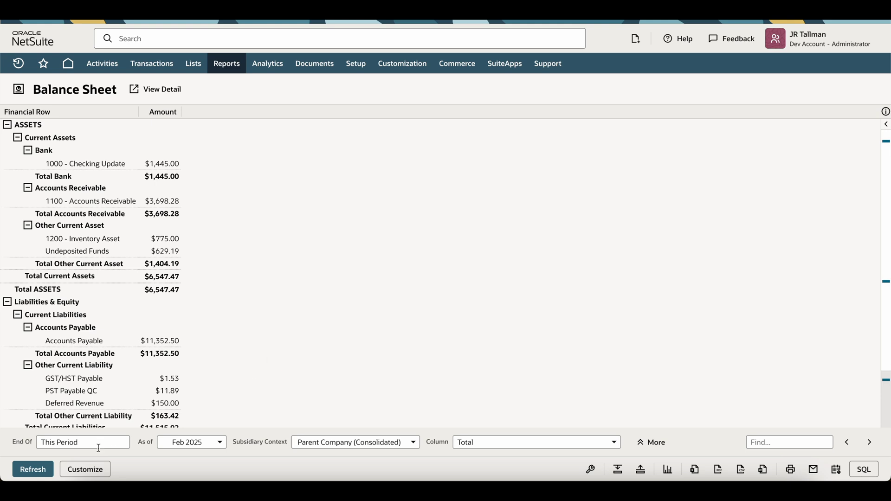
- Customize the Balance Sheet so it opens as Custom Balance Sheet in the Report Builder
left_click(86, 473)
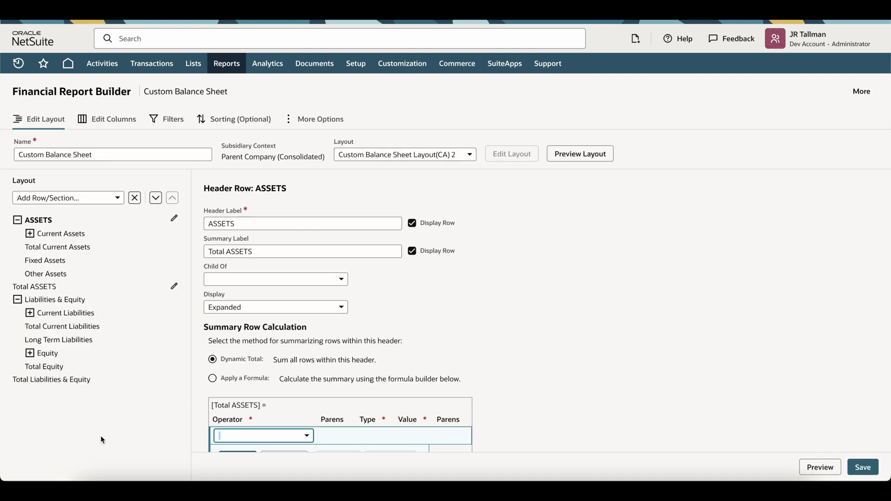
- Show the Edit Columns settings for the report's single Amount column
left_click(112, 122)
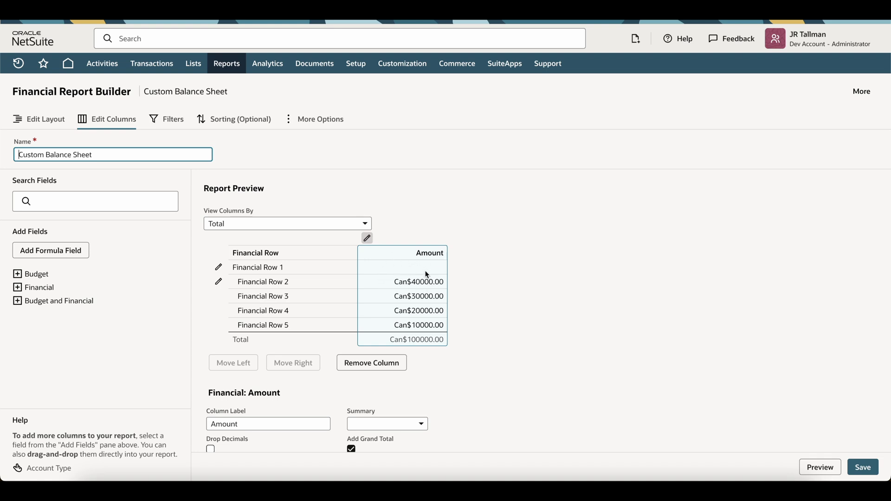
scroll(440, 286, "down", 2)
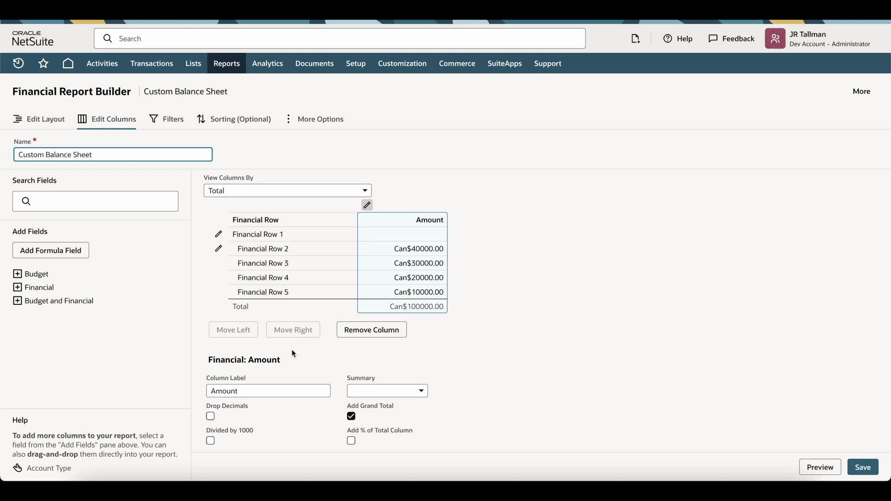
- Relabel the Amount column 'Dec 2024', make it relative to today's date, and uncheck Cumulative Value
left_click(269, 380)
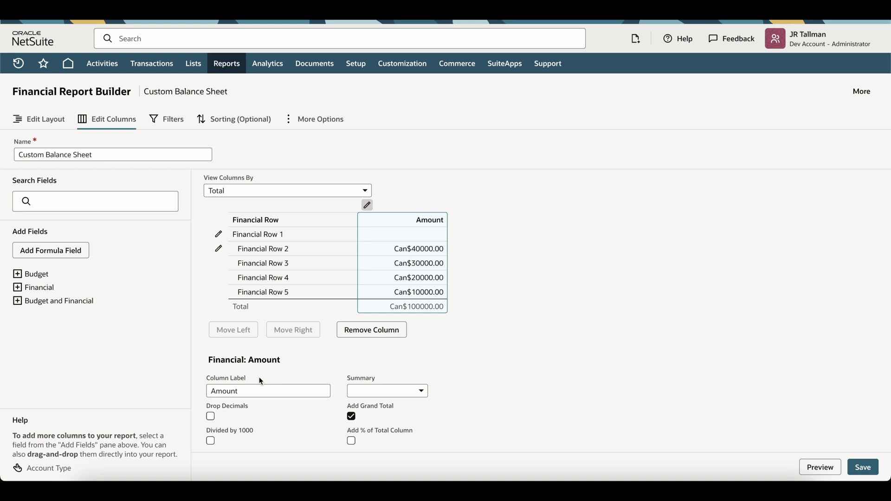
double_click(225, 391)
type("Dec 2024")
scroll(449, 366, "down", 2)
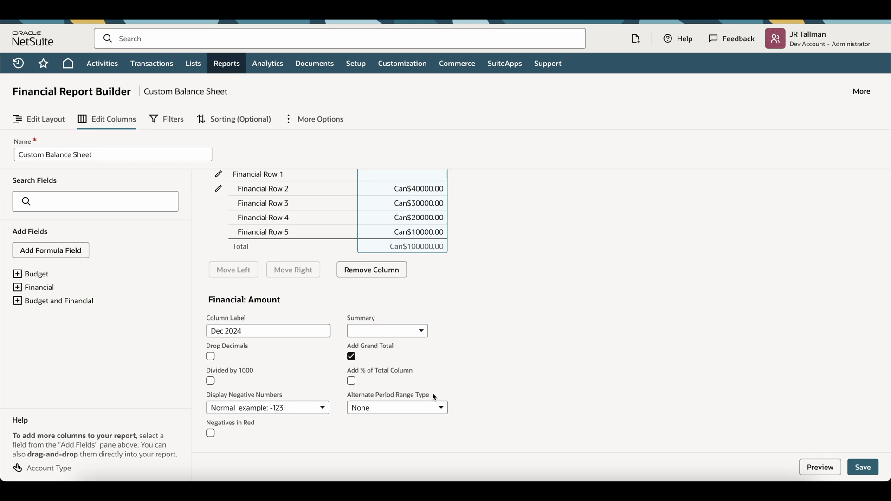
left_click(441, 408)
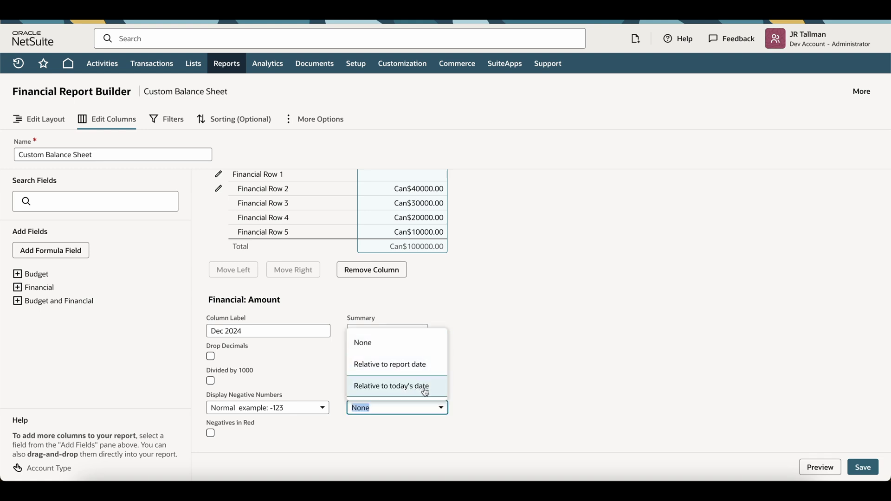
left_click(424, 391)
scroll(468, 362, "down", 1)
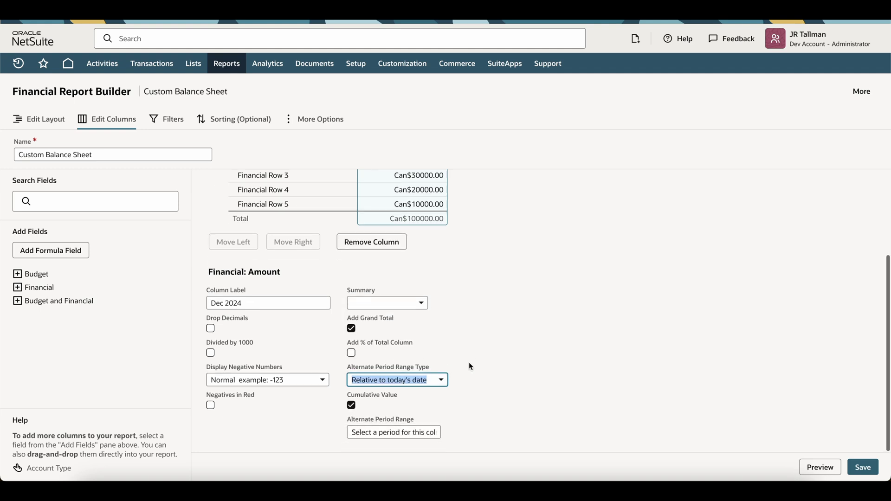
left_click(352, 406)
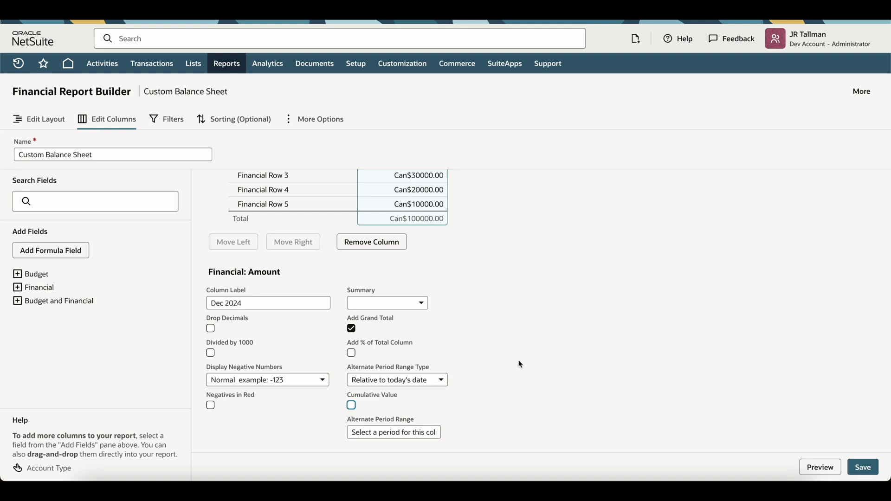
- Set the column's Alternate Period Range to (Custom) with only the Dec 2024 period
left_click(412, 431)
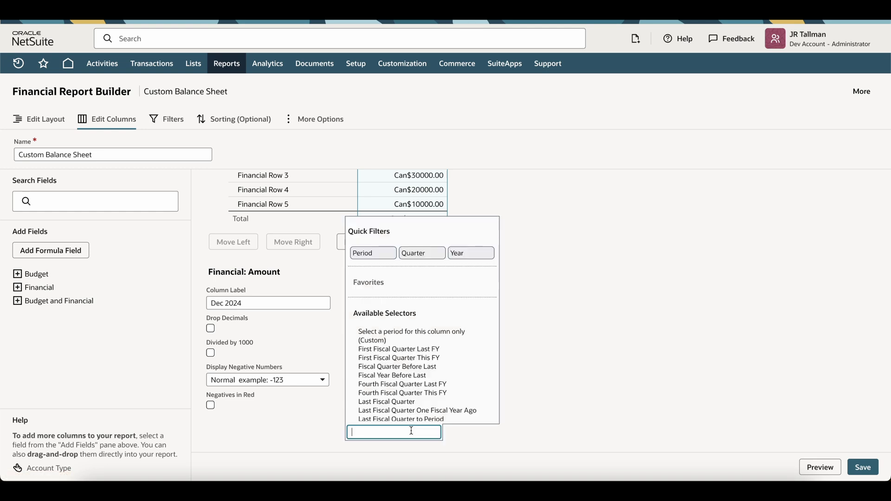
left_click(385, 342)
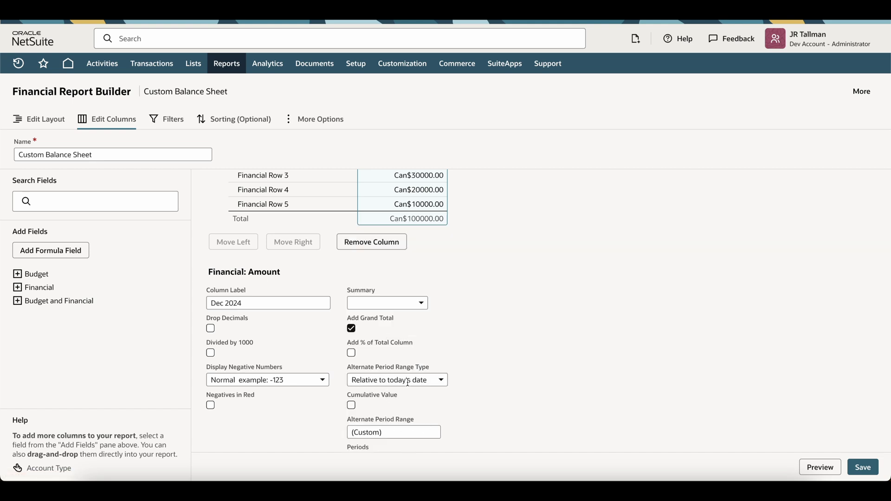
scroll(443, 401, "down", 1)
scroll(548, 402, "down", 4)
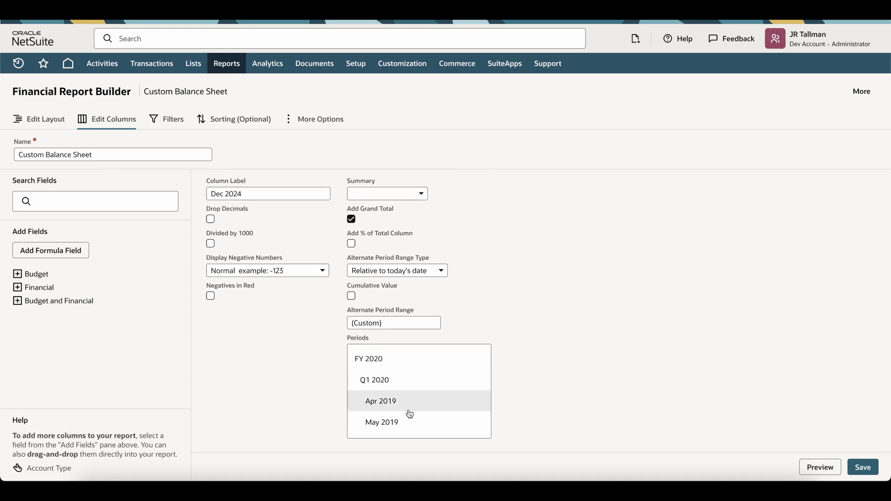
scroll(483, 271, "up", 10)
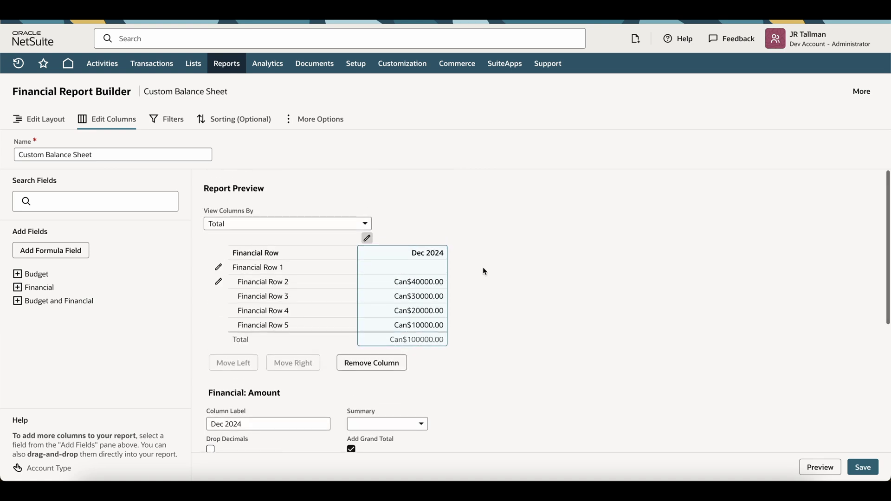
scroll(484, 271, "down", 6)
scroll(484, 271, "up", 4)
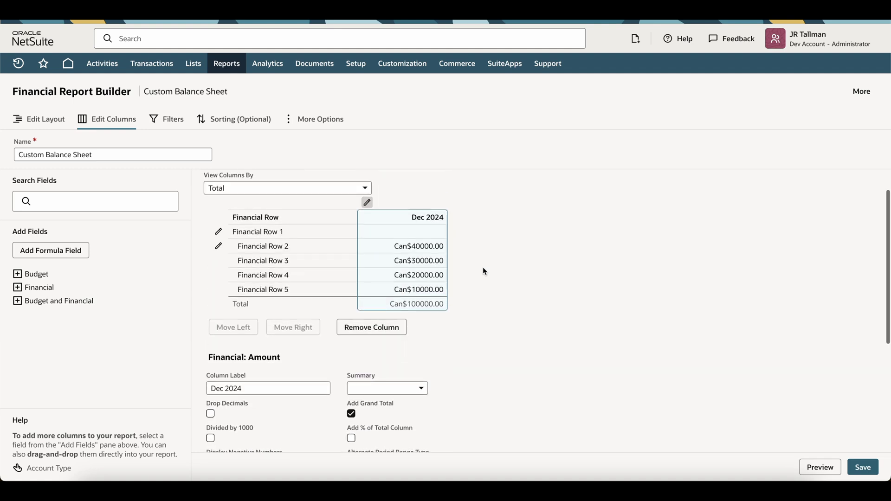
scroll(482, 270, "down", 6)
scroll(445, 402, "down", 2)
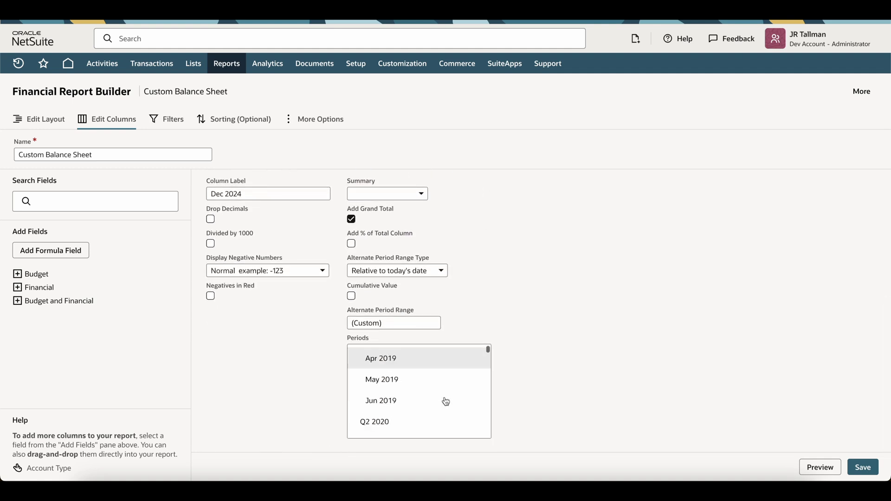
scroll(446, 402, "down", 20)
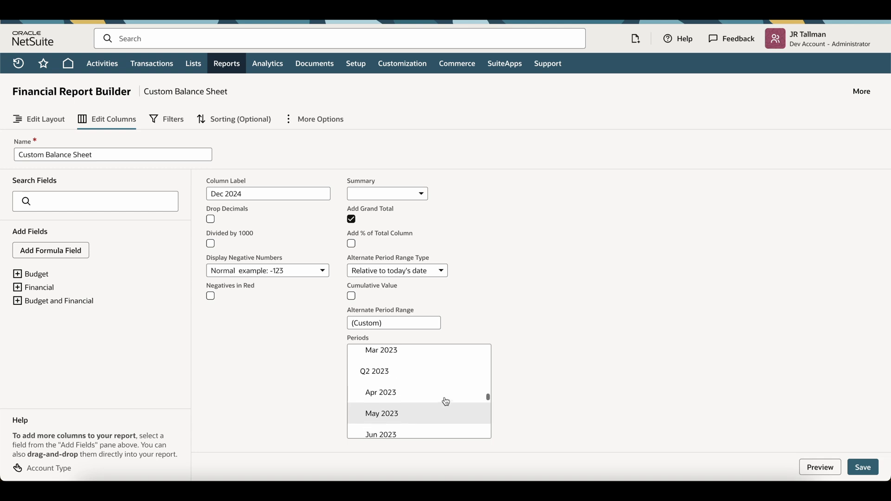
scroll(446, 402, "down", 10)
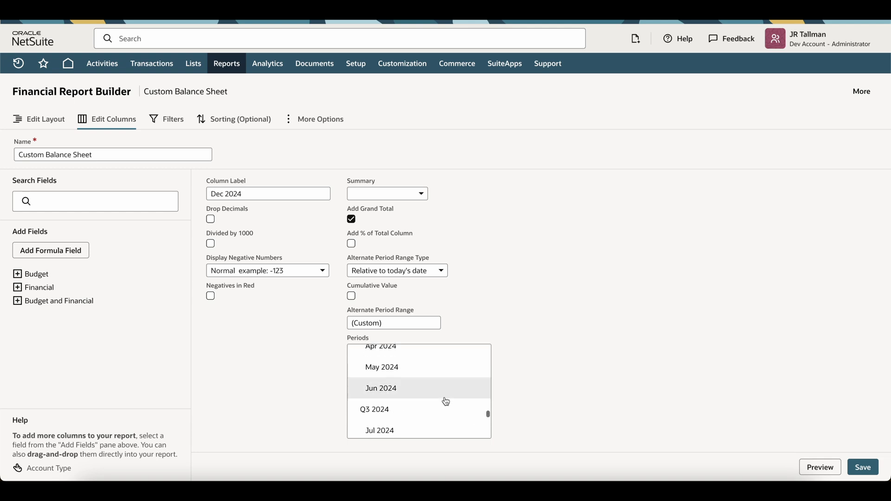
scroll(446, 402, "down", 9)
left_click(419, 369)
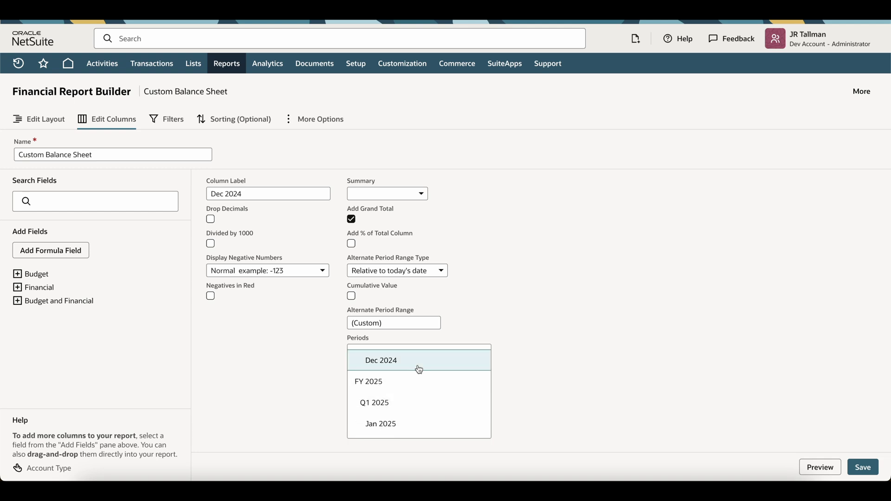
scroll(598, 325, "up", 5)
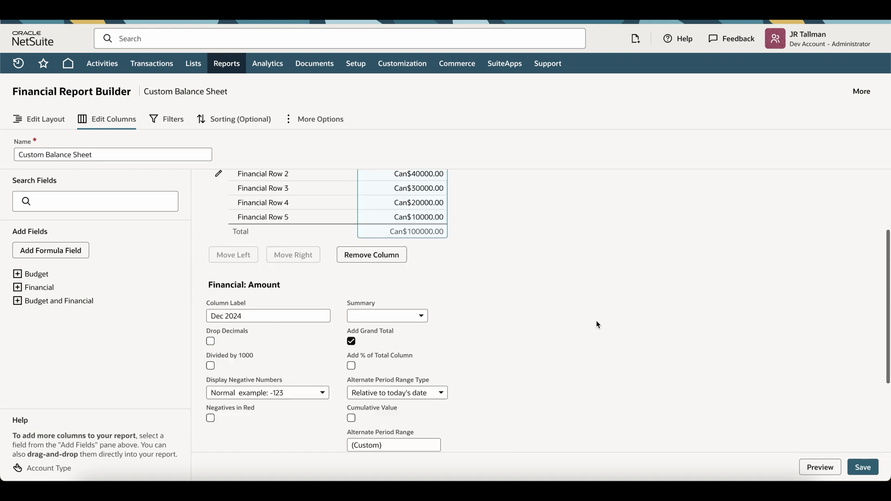
- Preview the Dec 2024 column (Total ASSETS $300.00) and return to editing the report
left_click(819, 467)
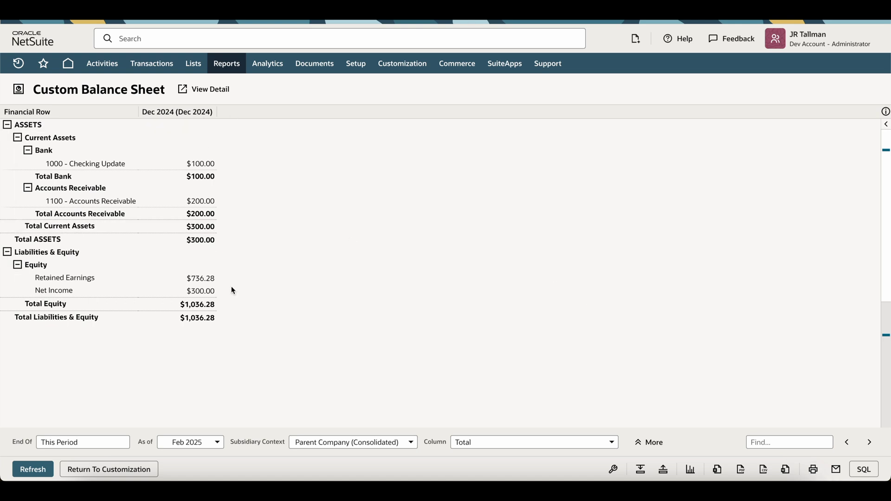
left_click(107, 469)
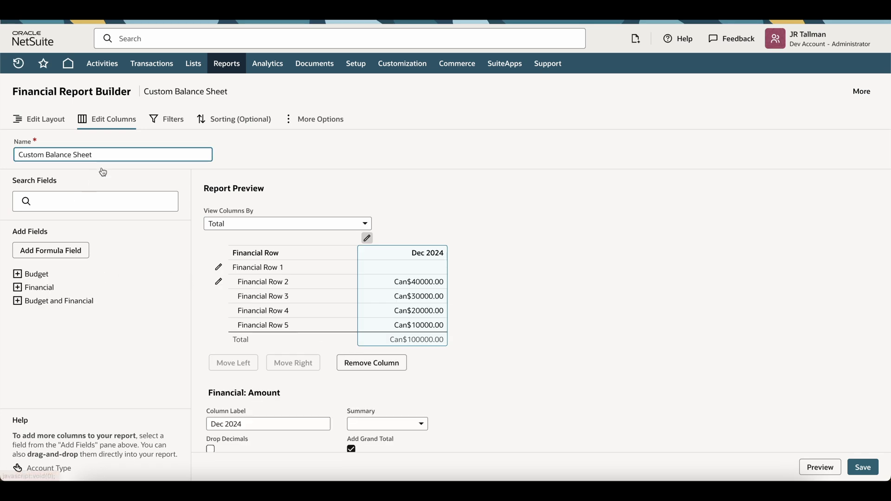
- Add a second Financial Amount column with Add Grand Total, relative to today's date
left_click(17, 288)
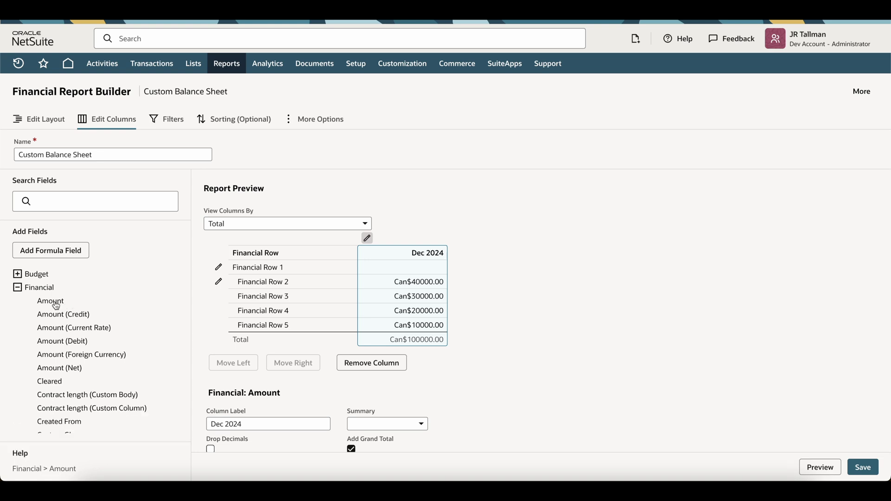
left_click(57, 305)
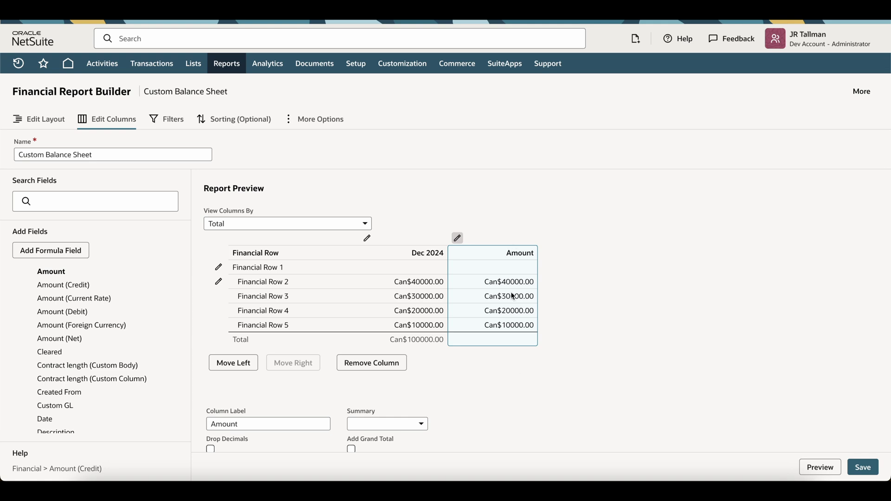
scroll(529, 366, "down", 1)
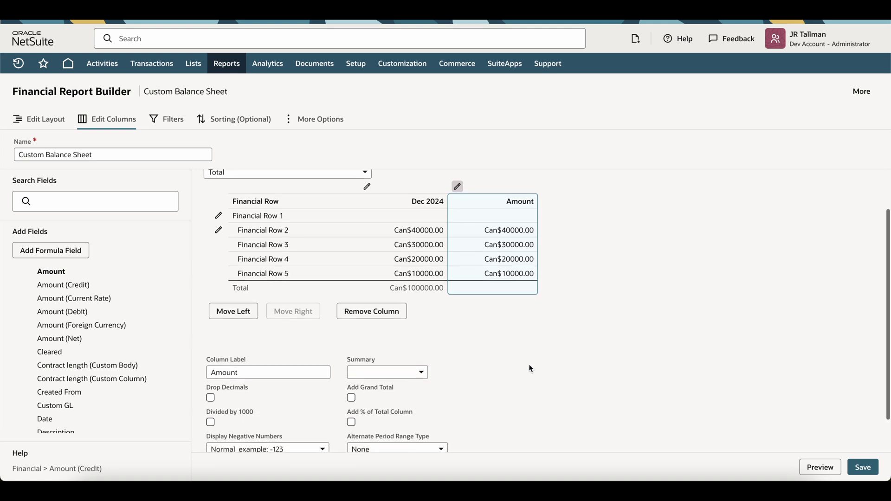
left_click(265, 369)
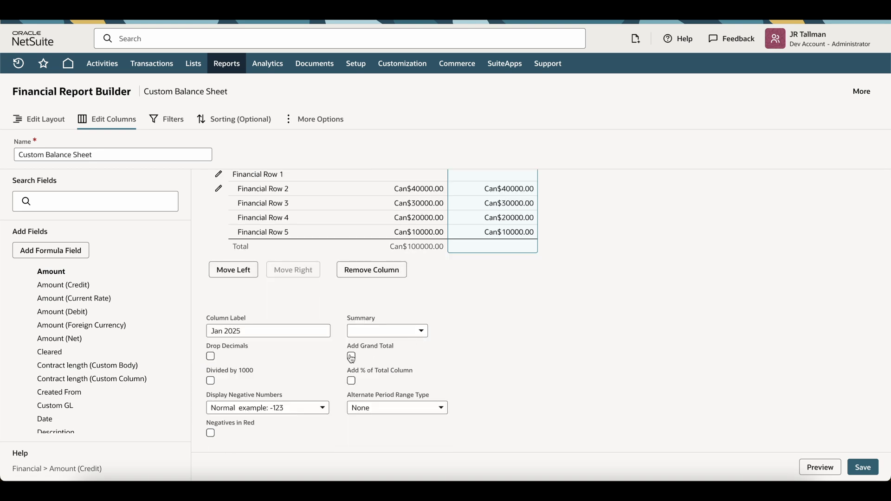
left_click(351, 357)
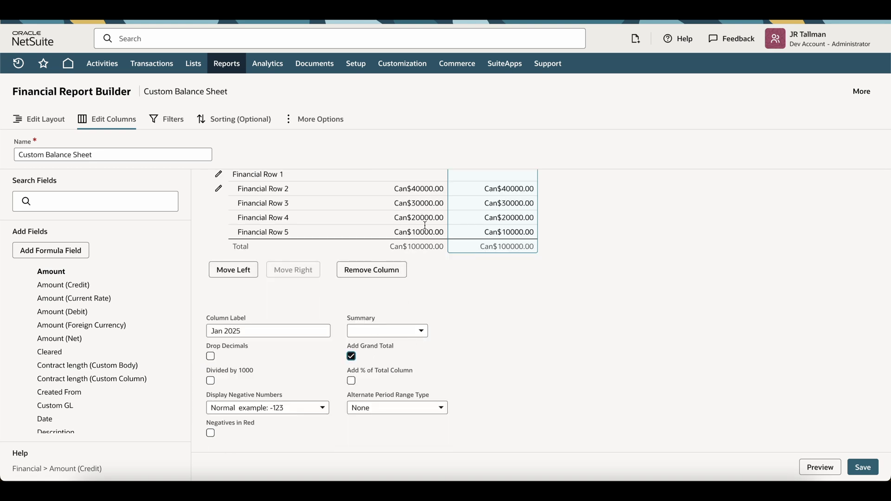
left_click(405, 410)
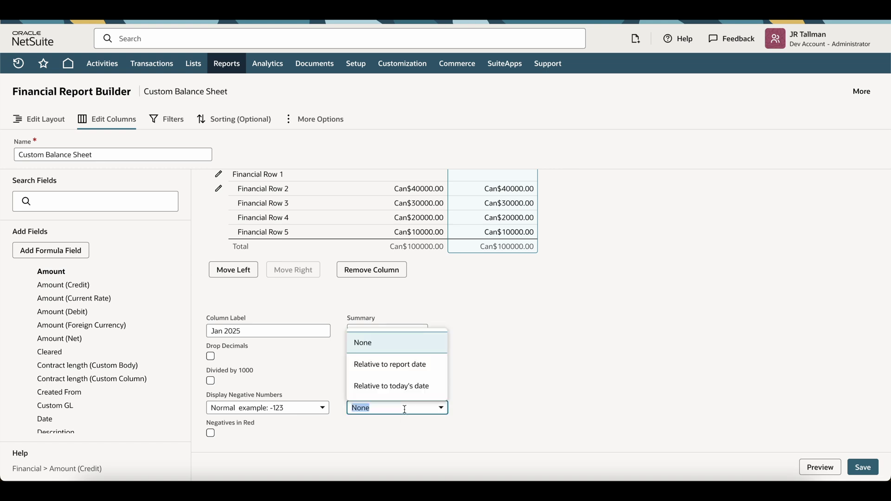
left_click(412, 384)
scroll(462, 381, "down", 1)
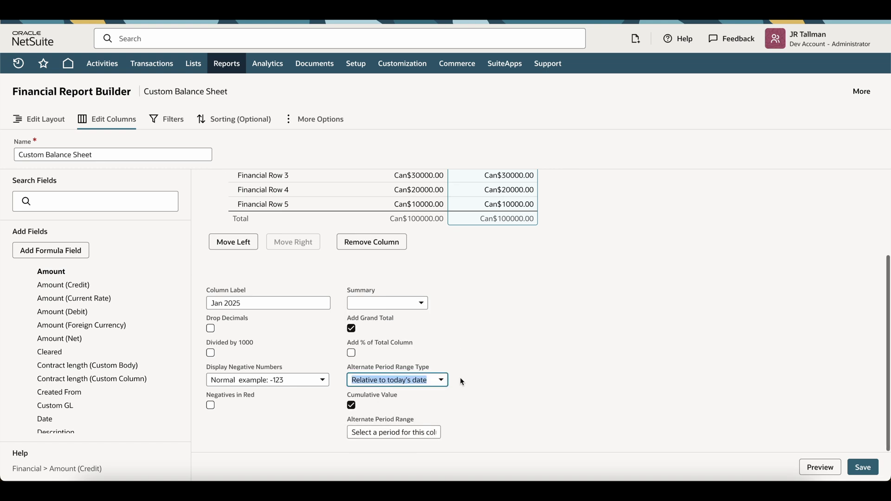
- Limit the new column to a (Custom) period range using the Jan 2025 period
left_click(376, 432)
left_click(384, 345)
scroll(487, 397, "down", 3)
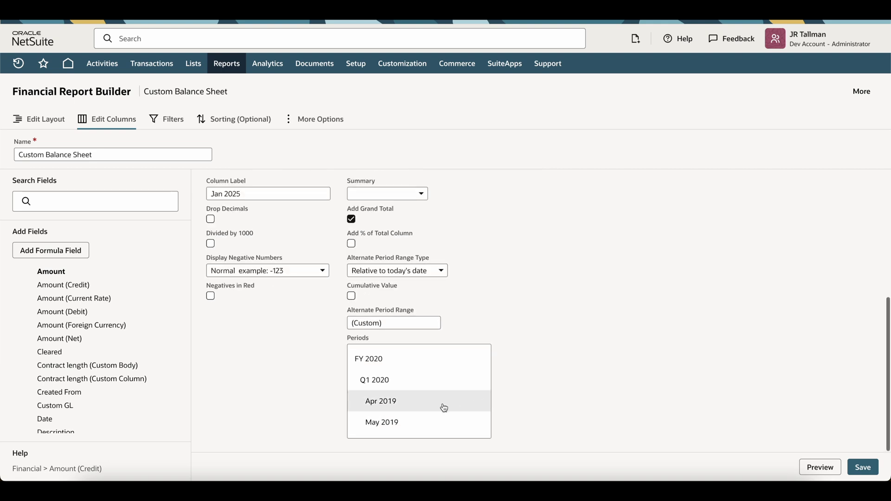
scroll(438, 406, "down", 15)
scroll(439, 406, "down", 15)
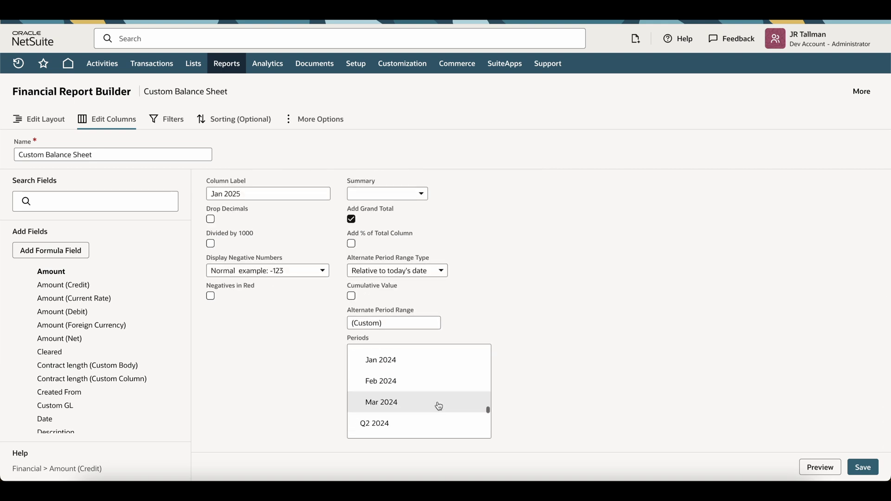
scroll(439, 406, "down", 5)
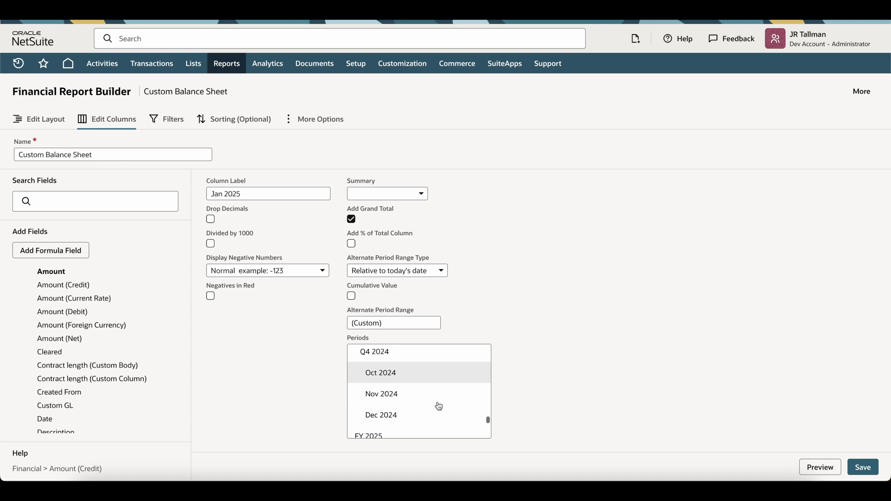
scroll(413, 428, "down", 1)
left_click(403, 424)
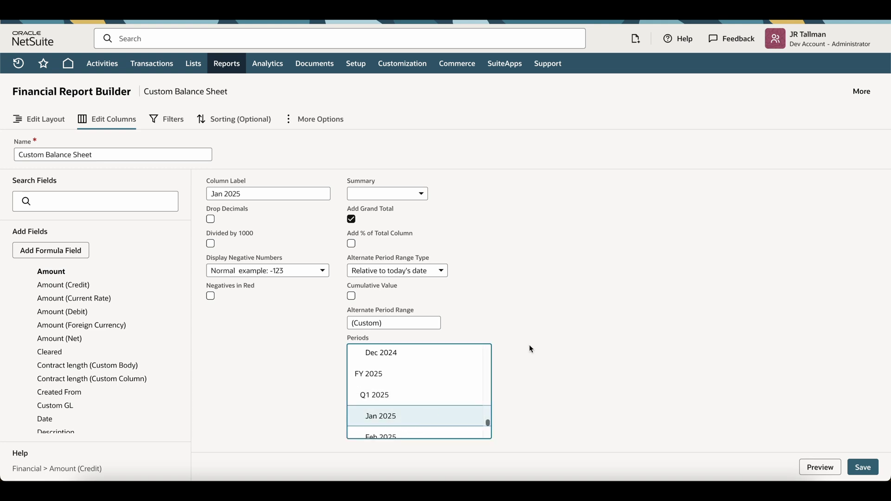
scroll(529, 345, "up", 5)
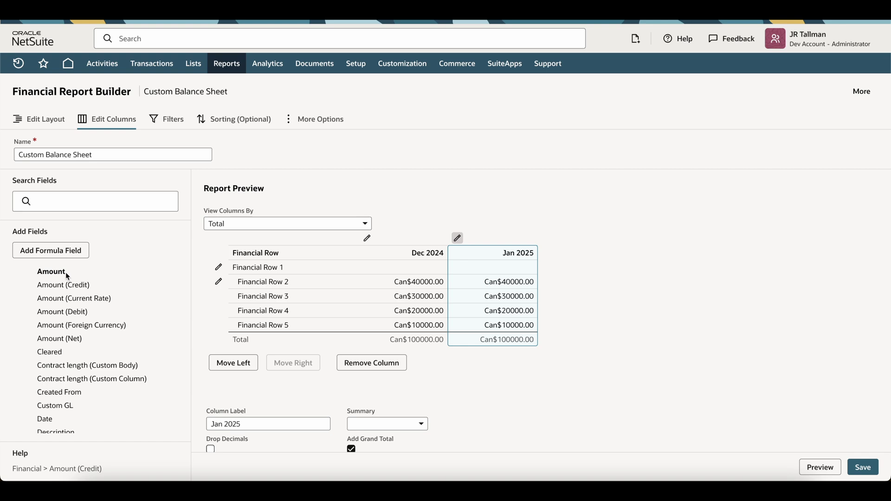
- Add a third Amount column with Add Grand Total, relative to today's date
scroll(58, 306, "up", 1)
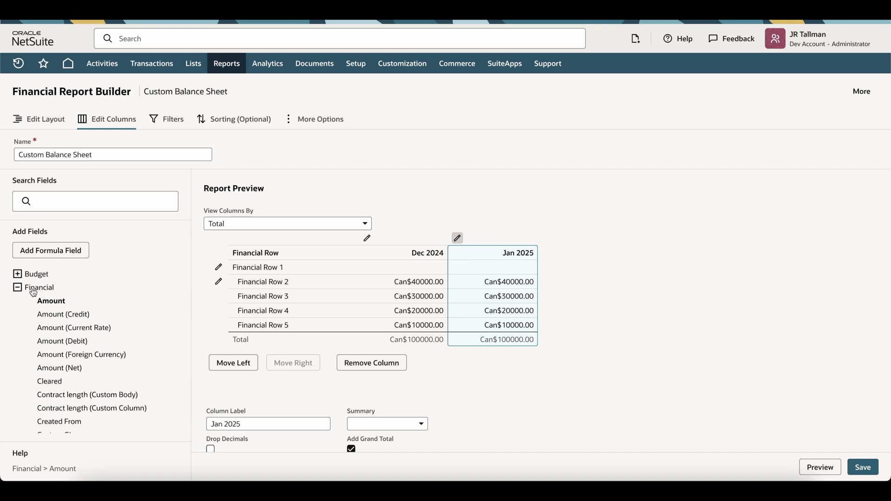
left_click(51, 301)
scroll(549, 381, "down", 1)
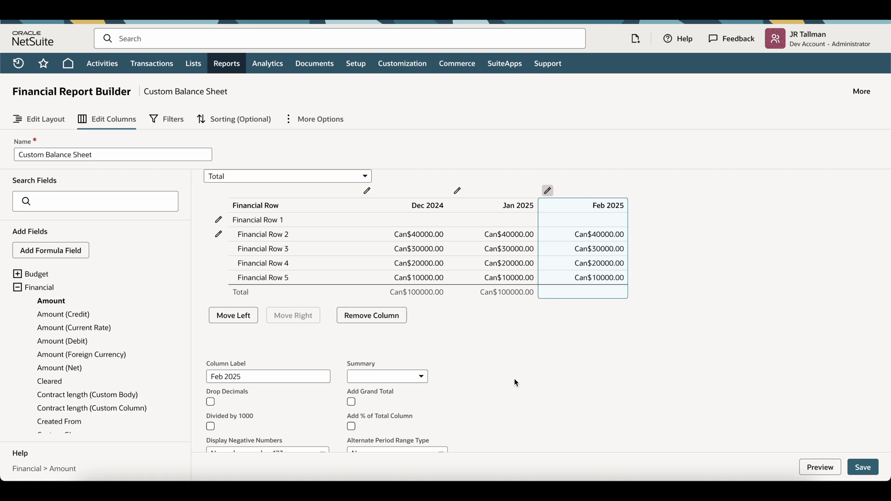
left_click(351, 402)
scroll(411, 397, "down", 1)
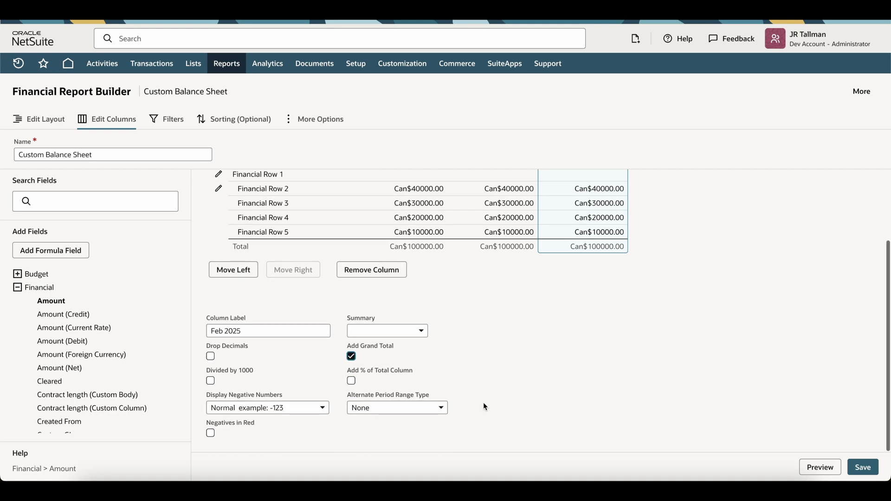
left_click(426, 408)
left_click(432, 394)
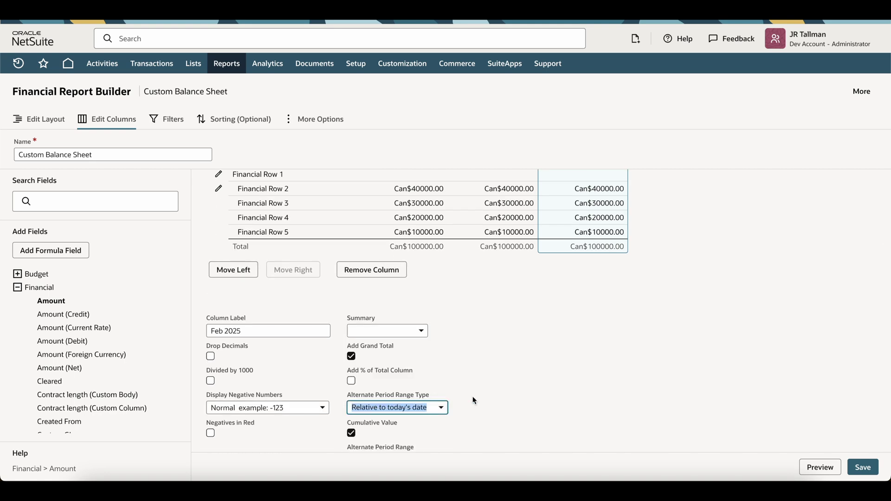
- Make the third column non-cumulative with a (Custom) Feb 2025 period, then preview the report
scroll(472, 400, "down", 1)
scroll(509, 411, "down", 1)
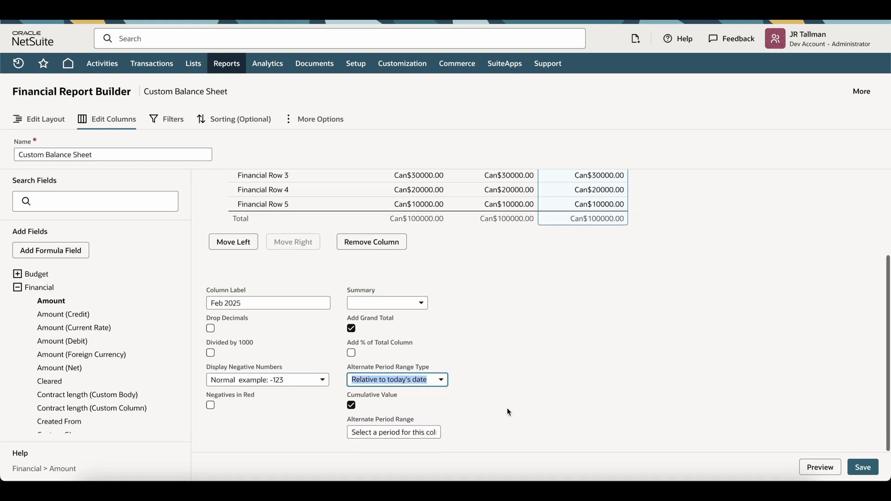
left_click(351, 405)
left_click(388, 430)
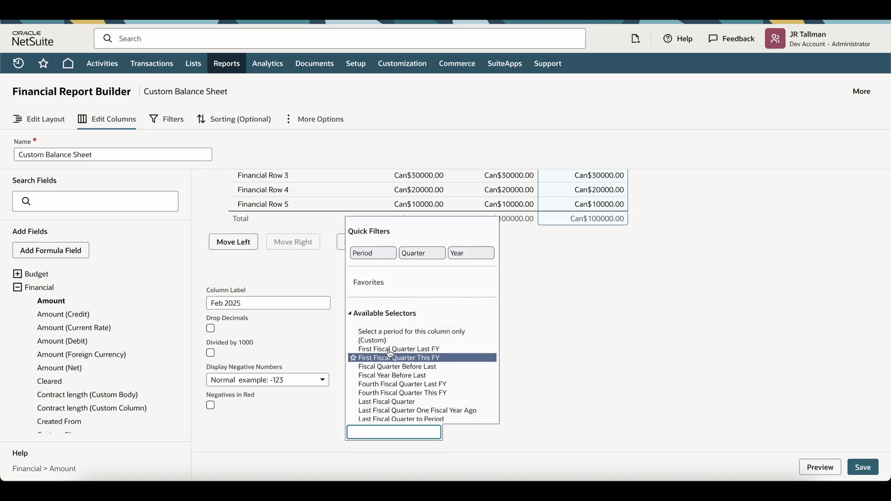
left_click(373, 340)
scroll(452, 386, "down", 2)
scroll(453, 390, "down", 2)
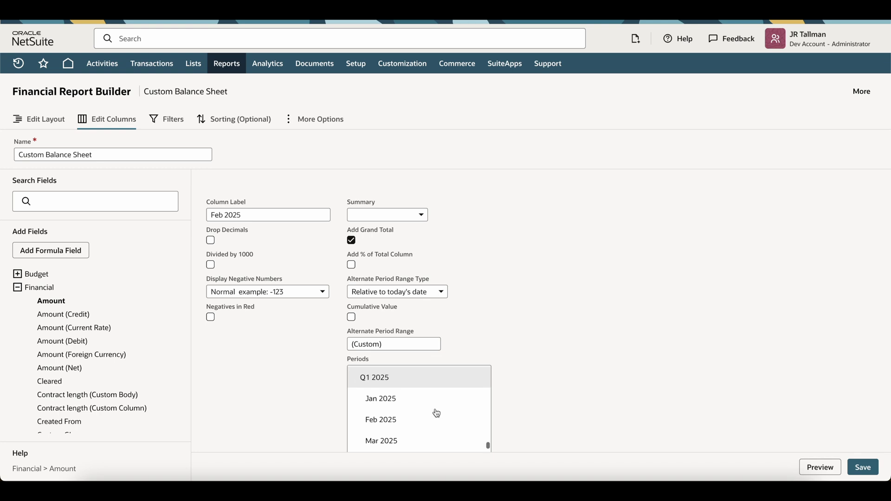
left_click(413, 419)
scroll(539, 306, "up", 5)
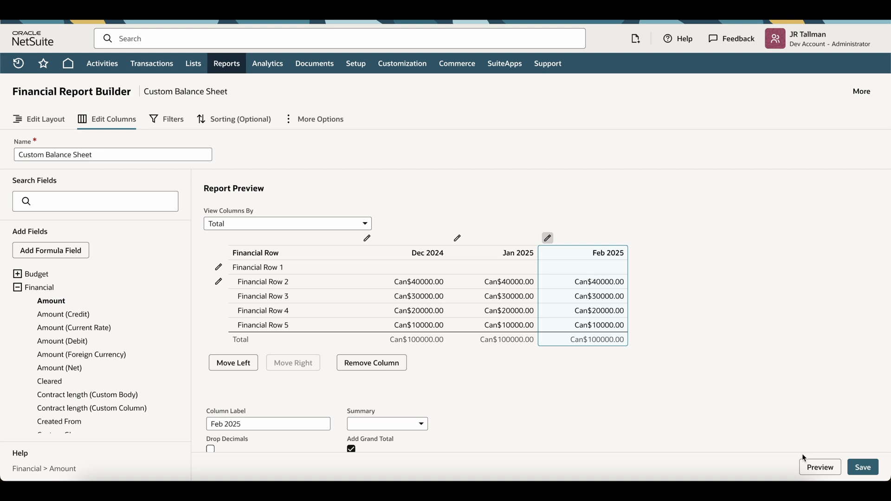
left_click(811, 466)
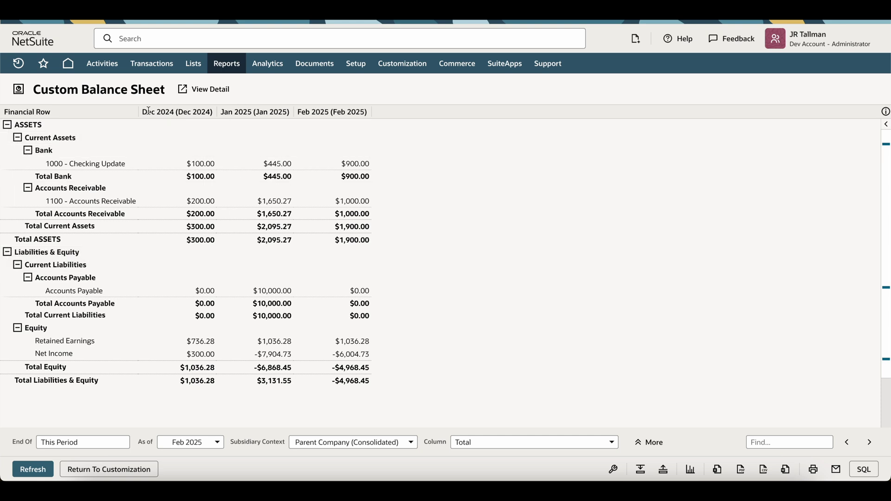
left_click_drag(143, 112, 204, 113)
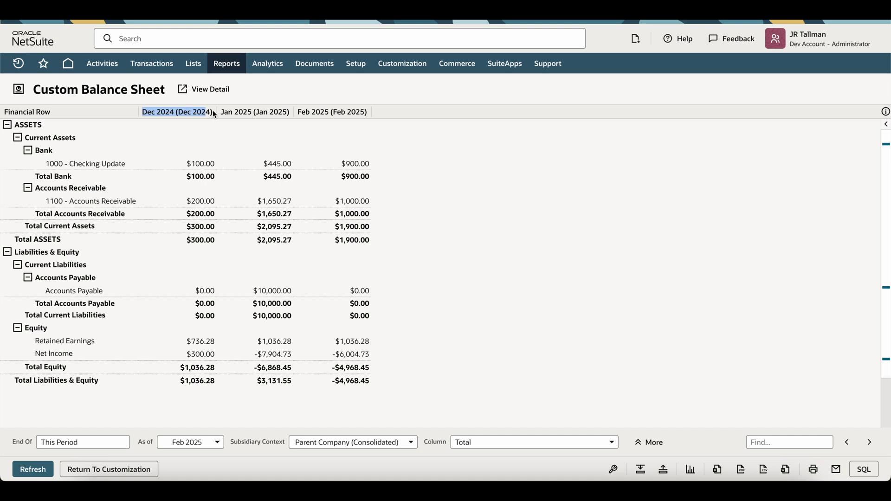
left_click(243, 113)
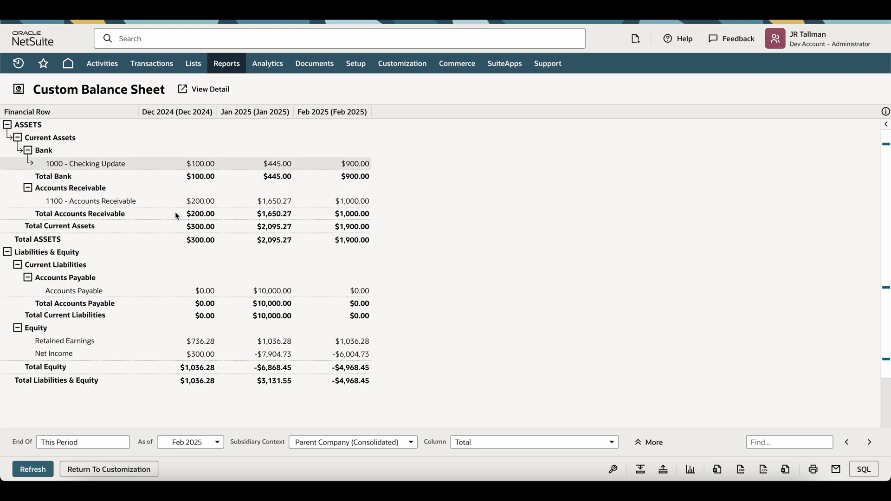
left_click(88, 469)
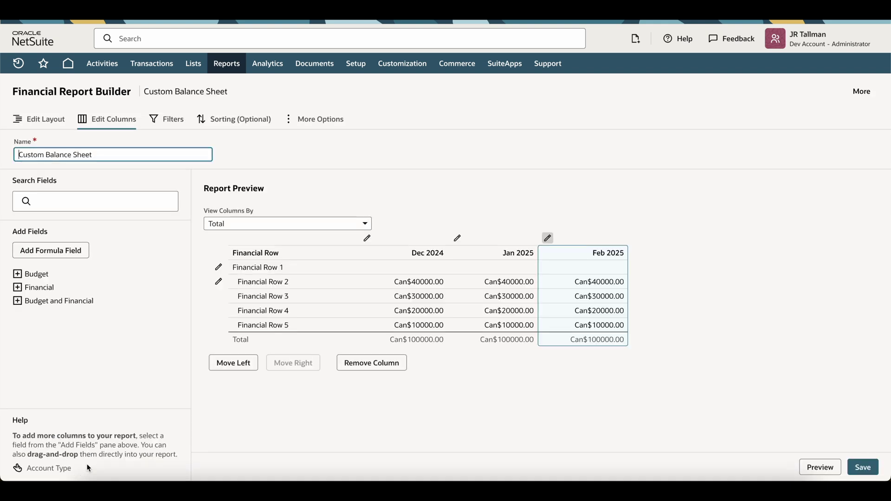
- Delete the Column Label text of the Dec 2024, Jan 2025 and Feb 2025 columns, then preview
scroll(553, 322, "down", 3)
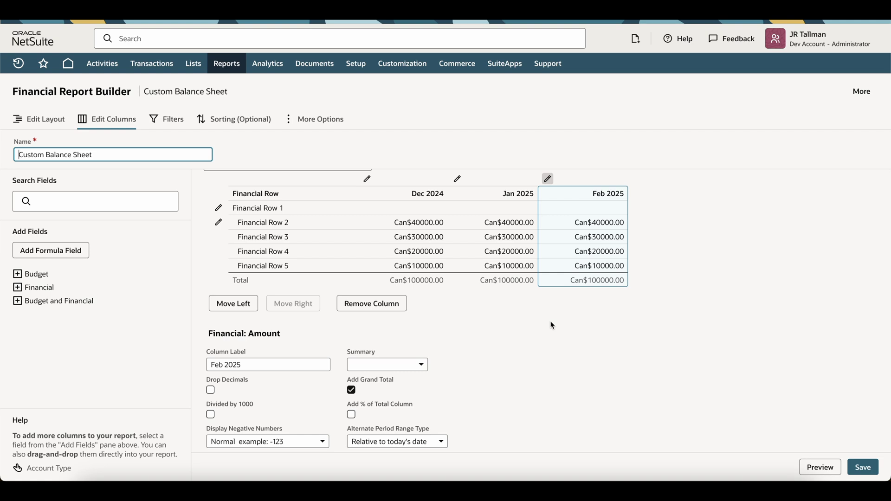
left_click(409, 251)
scroll(402, 313, "down", 2)
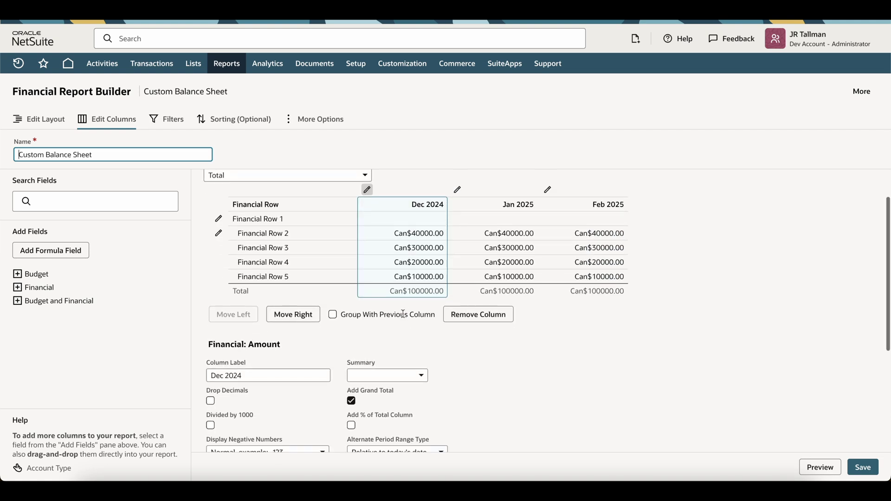
left_click_drag(280, 380, 197, 374)
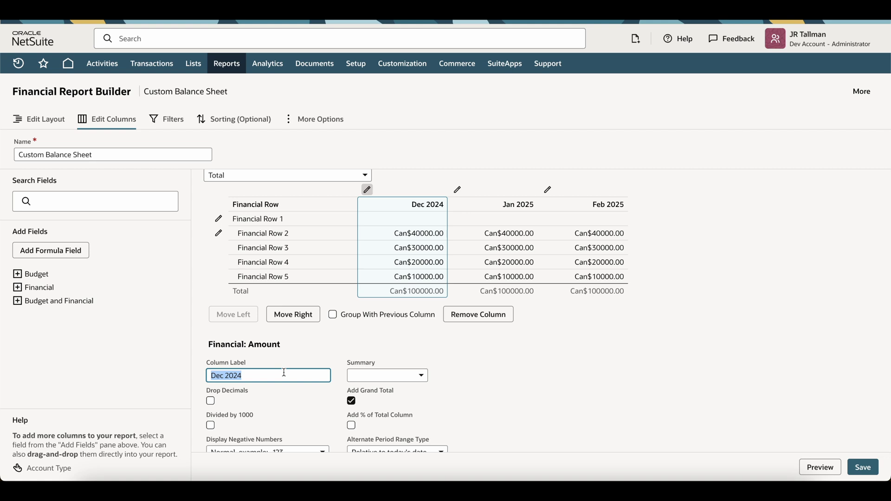
key("BackSpace")
left_click(513, 234)
left_click_drag(284, 424, 134, 420)
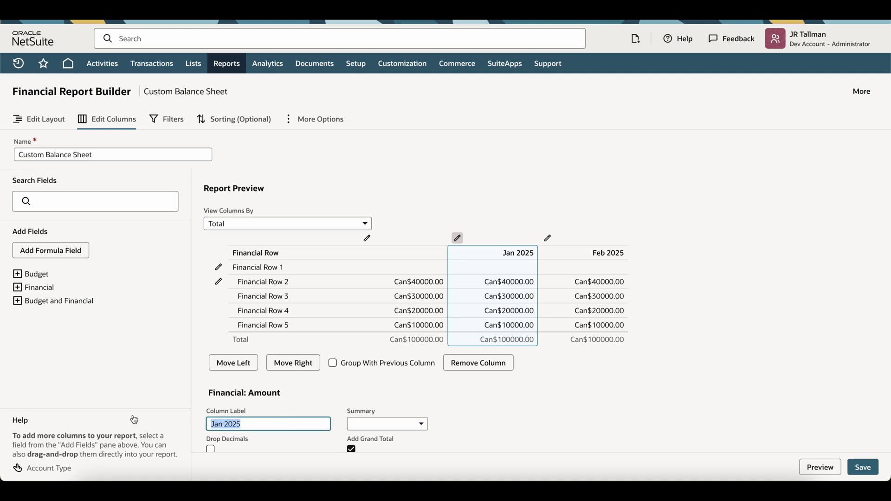
key("BackSpace")
left_click(551, 318)
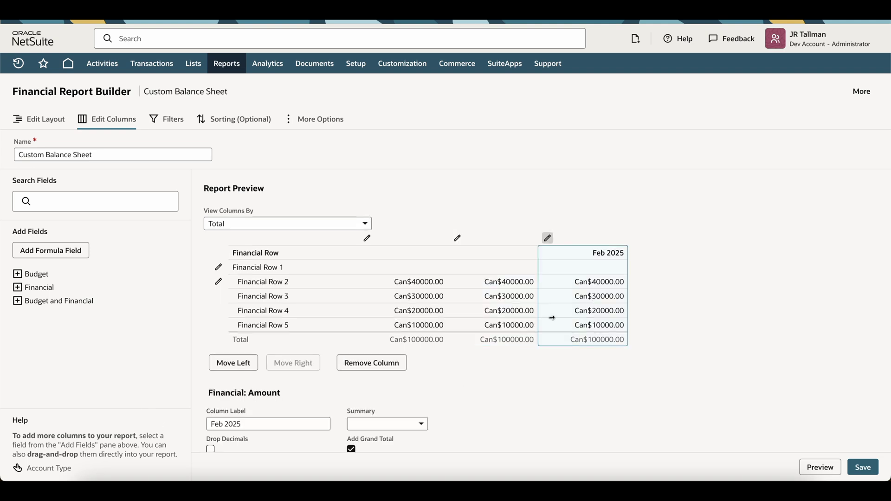
left_click_drag(269, 424, 125, 431)
key("BackSpace")
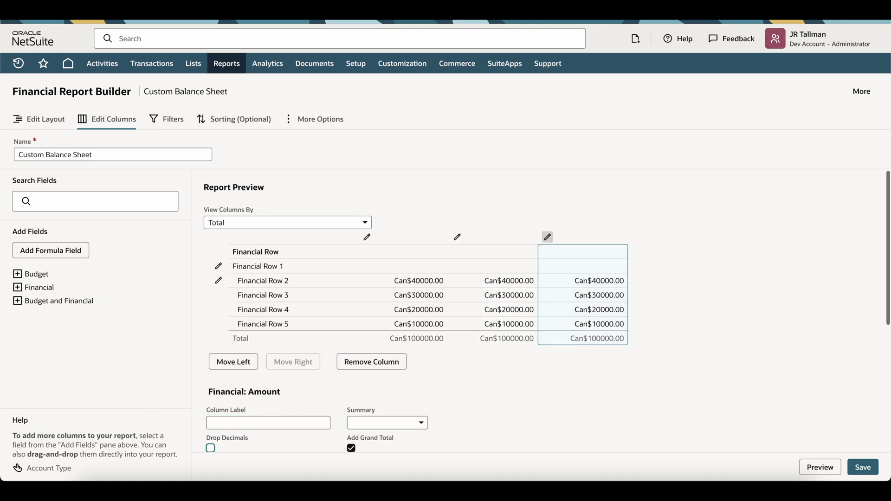
scroll(567, 382, "down", 2)
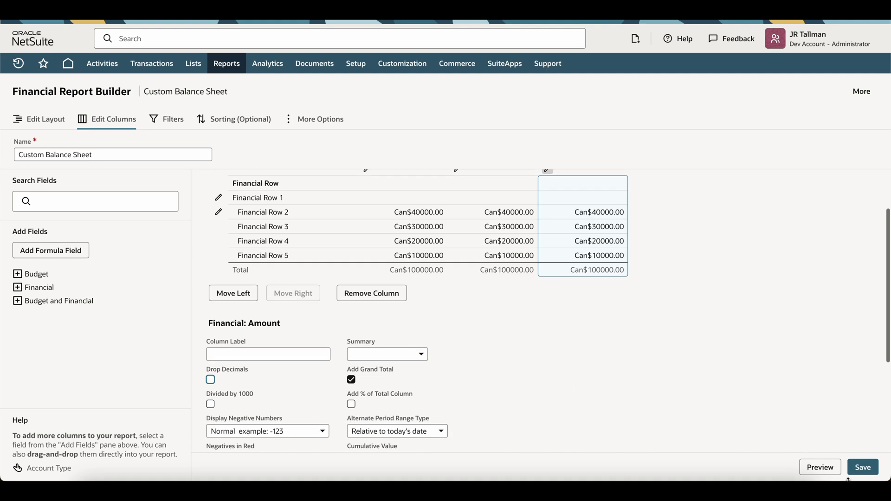
left_click(820, 467)
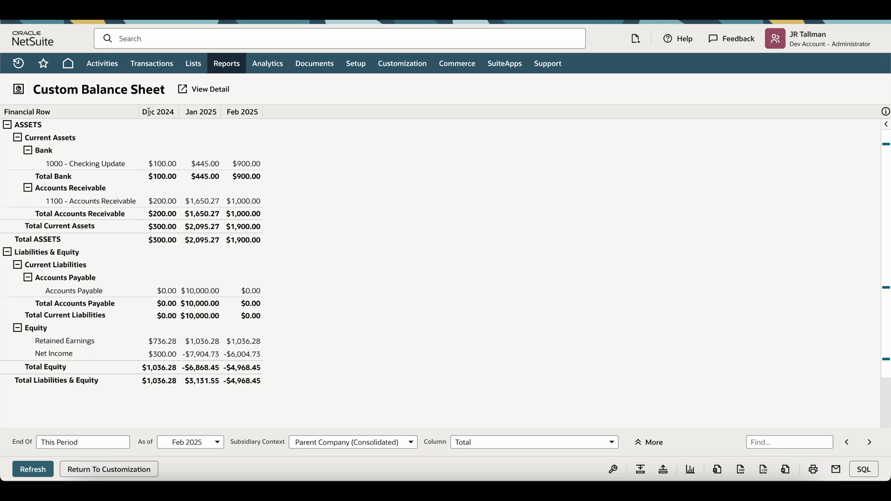
- Highlight the Dec 2024 column heading in the rendered Custom Balance Sheet
left_click_drag(149, 111, 166, 112)
- Return to report customization and enable Cumulative Value on the Feb 2025 Amount column
left_click(117, 469)
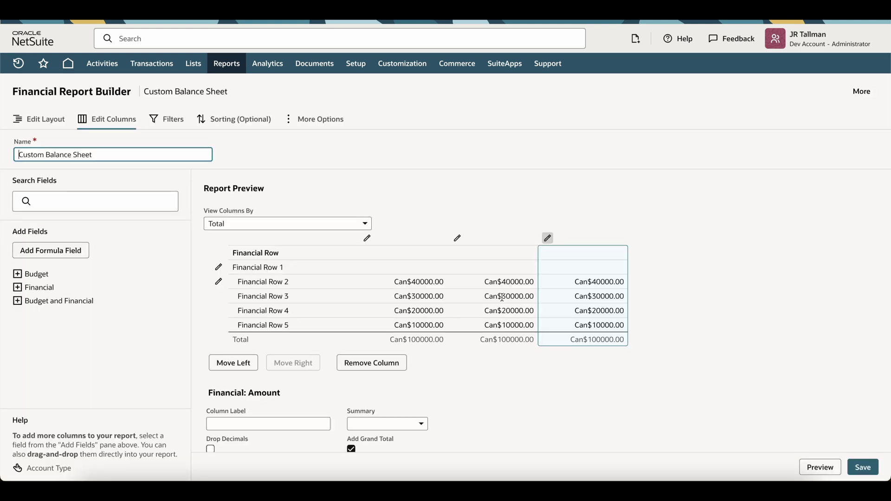
scroll(506, 325, "down", 5)
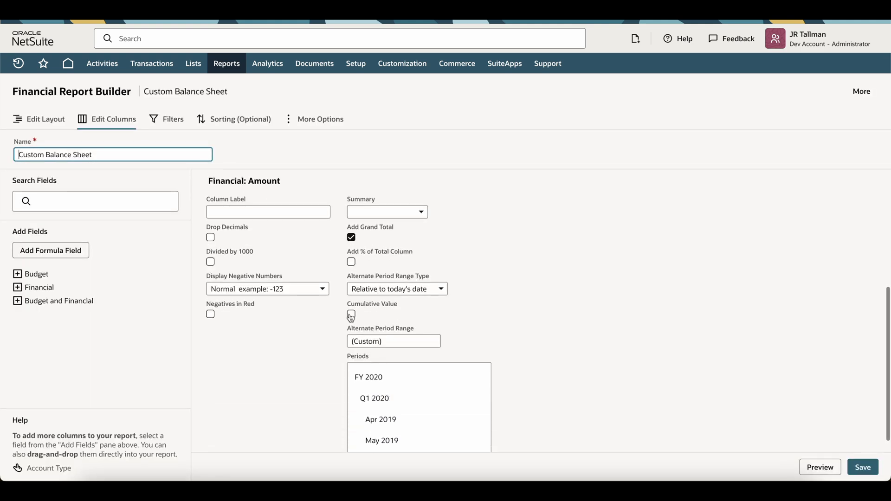
left_click(351, 314)
scroll(525, 330, "down", 1)
scroll(424, 398, "down", 15)
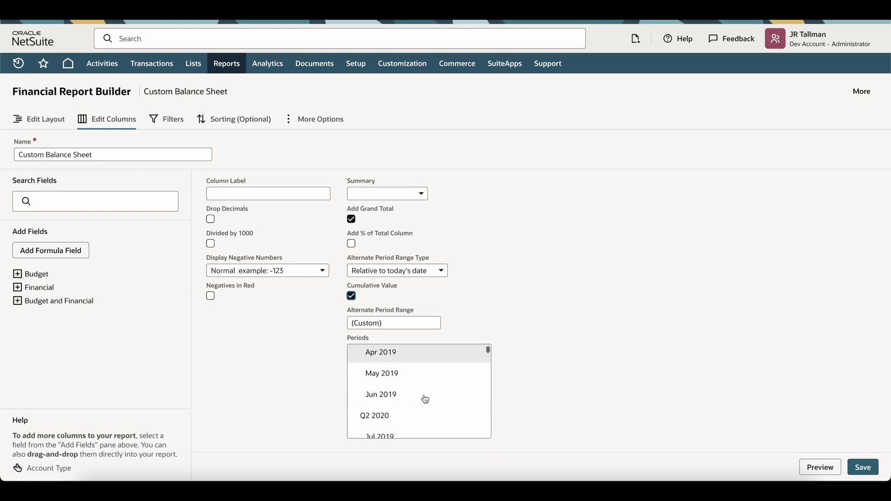
scroll(424, 399, "down", 20)
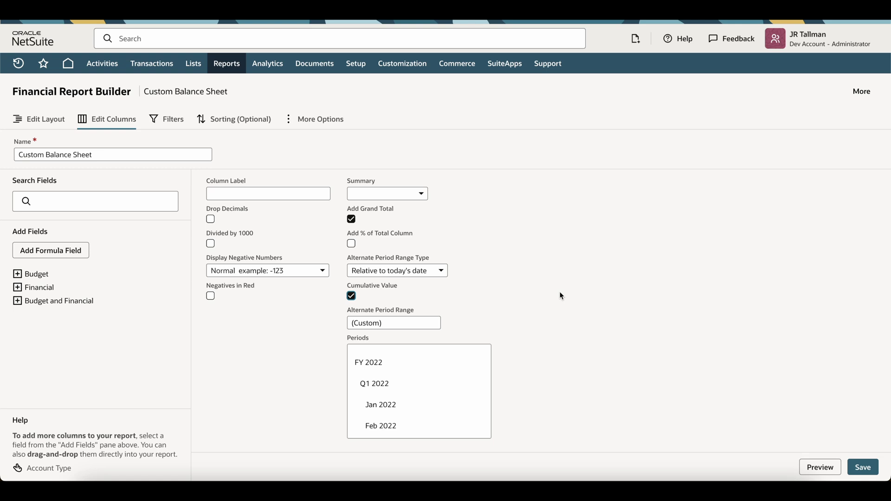
left_click(812, 467)
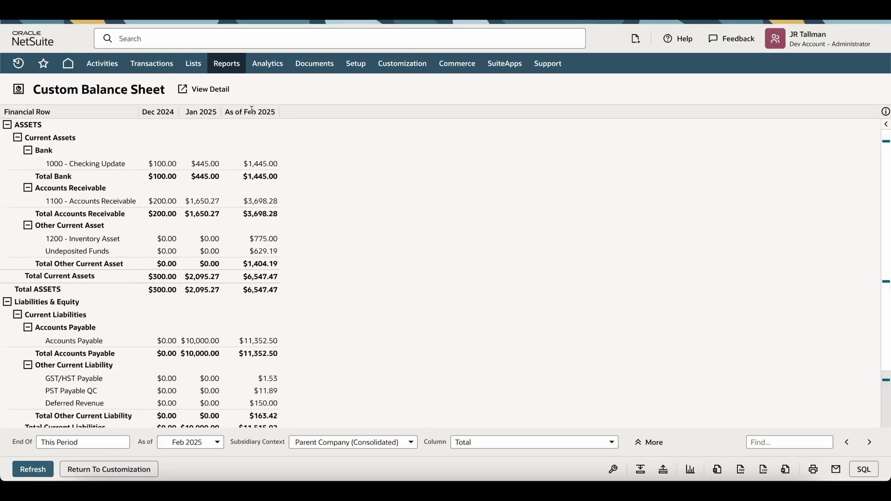
left_click_drag(230, 112, 266, 112)
left_click(109, 469)
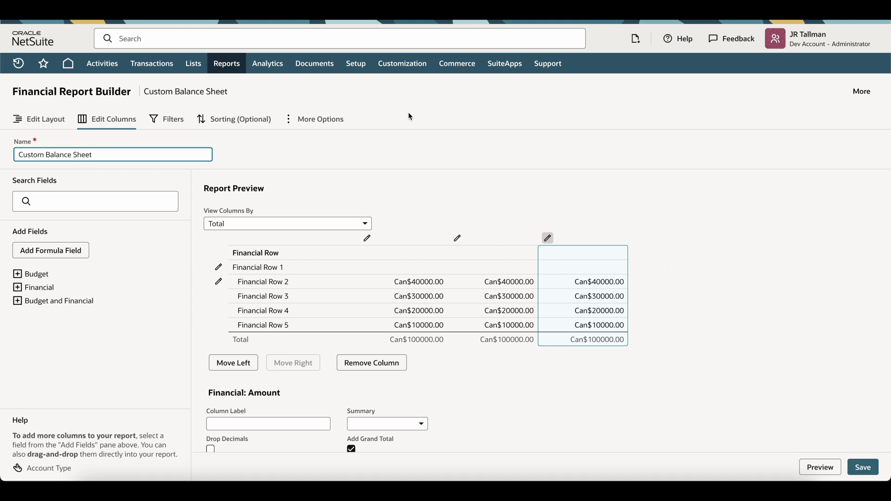
mouse_move(227, 66)
mouse_move(286, 178)
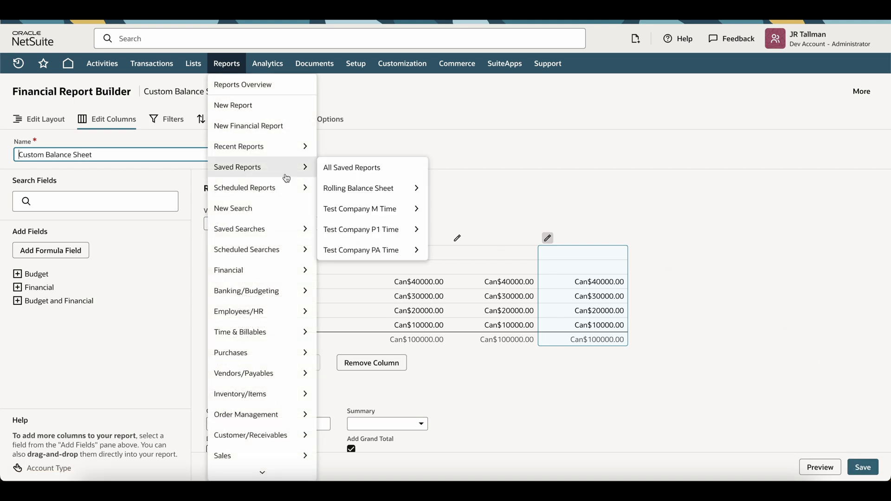